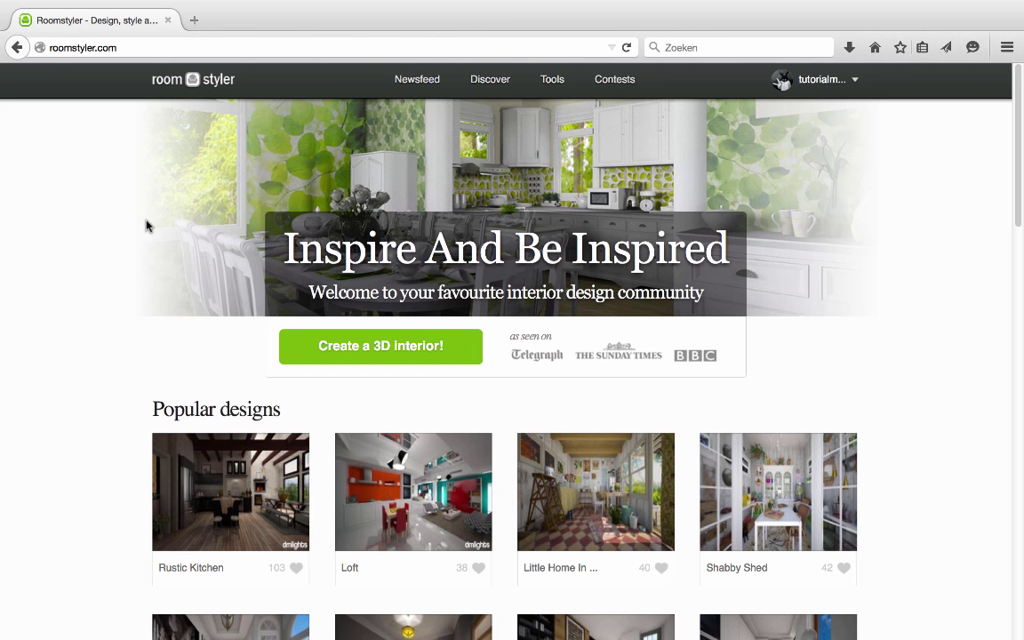
# Scroll through the popular room ideas on Roomstyler's Discover page
pyautogui.scroll(-3, 148, 226)
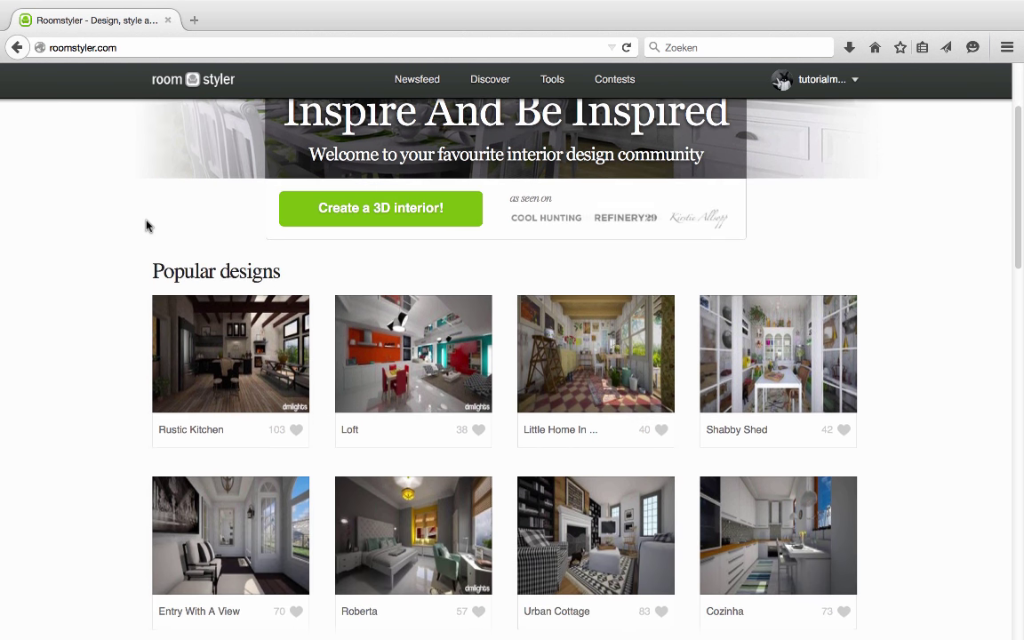
pyautogui.click(493, 80)
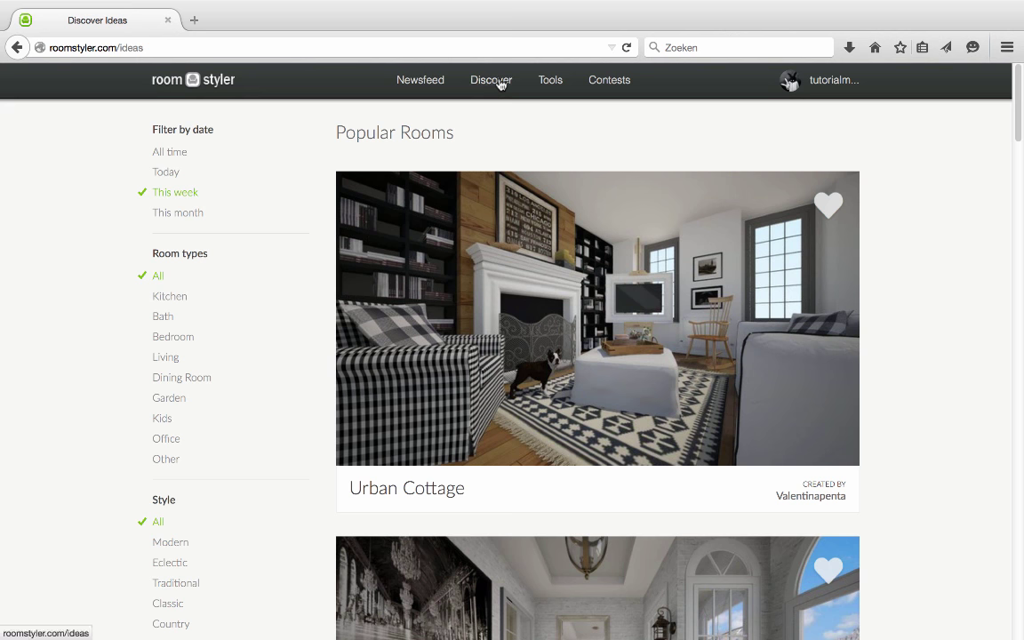
pyautogui.scroll(-5, 289, 223)
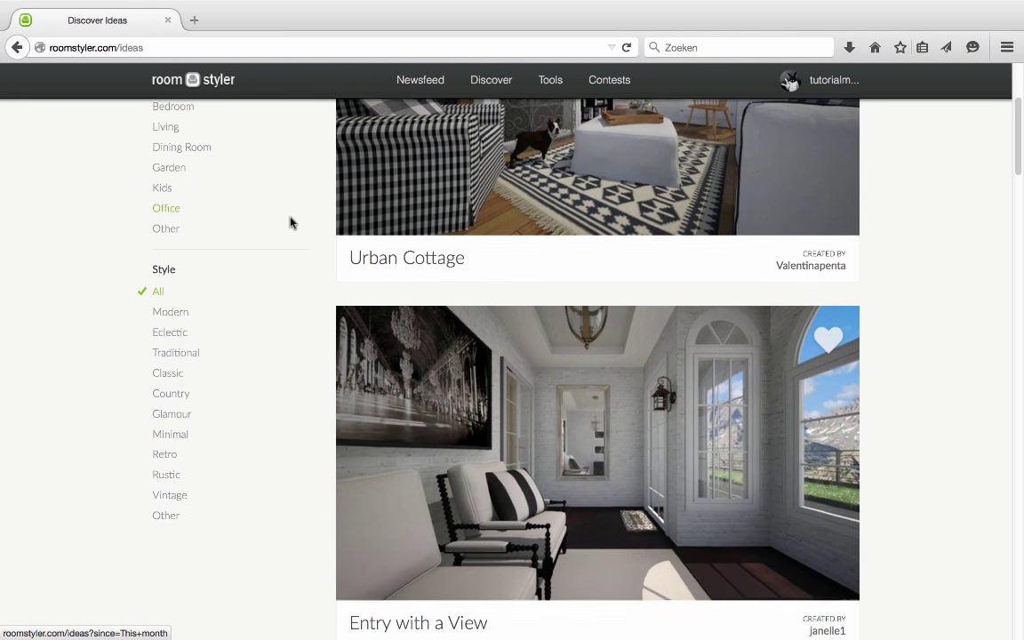
pyautogui.scroll(-3, 291, 223)
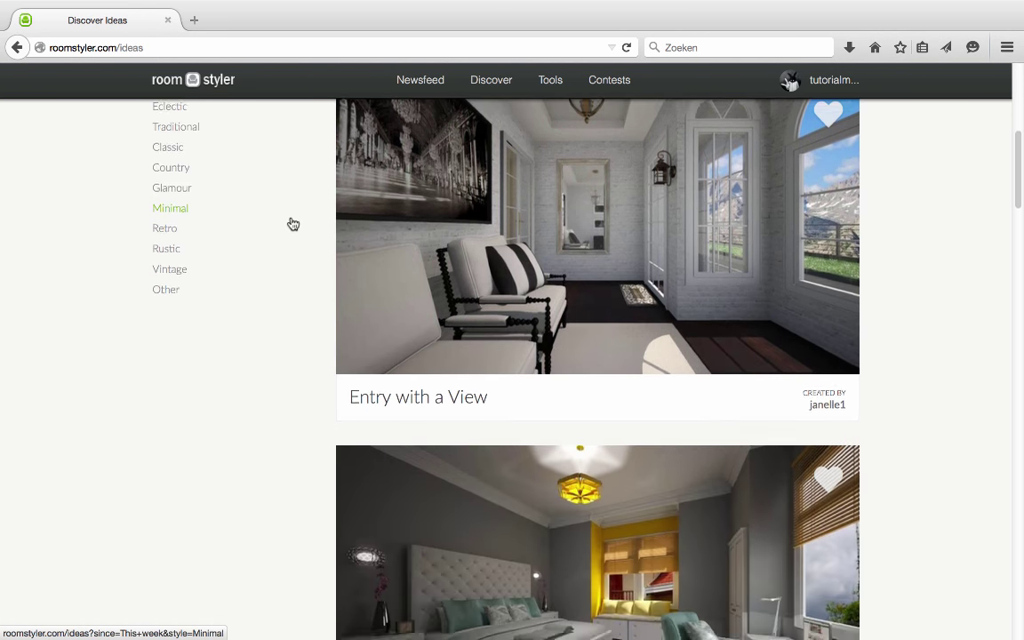
pyautogui.scroll(-20, 293, 223)
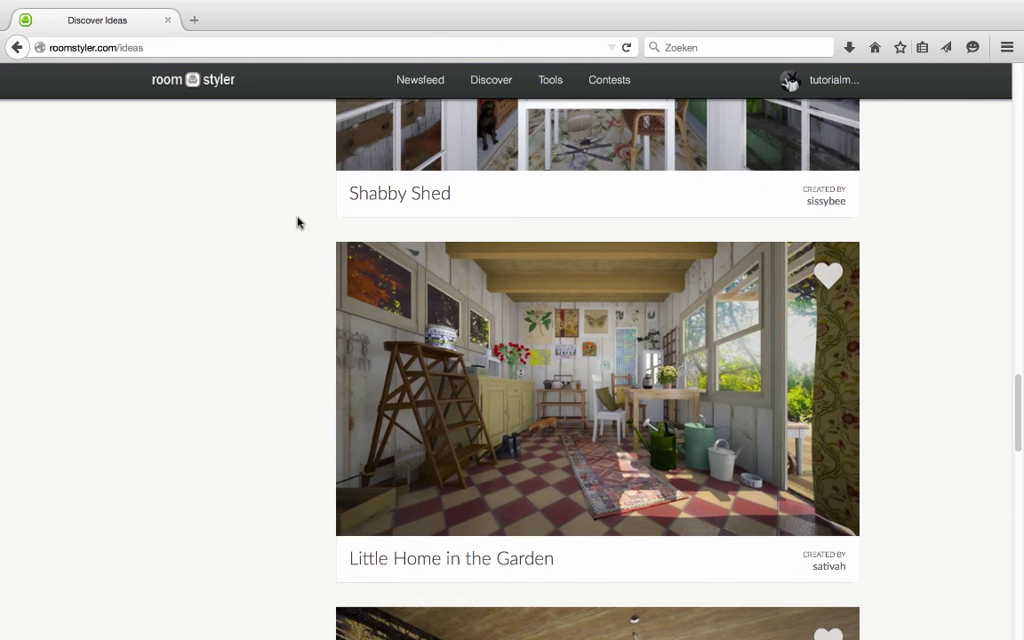
# View a room design, then page through Wondernook, Large Enough For Love and another design
pyautogui.click(502, 311)
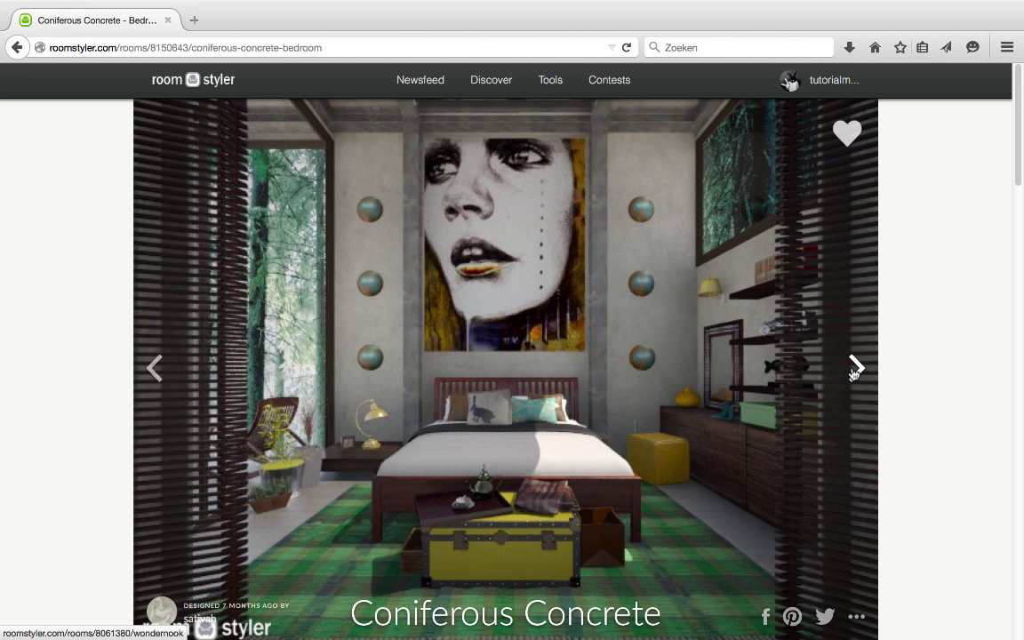
pyautogui.click(854, 368)
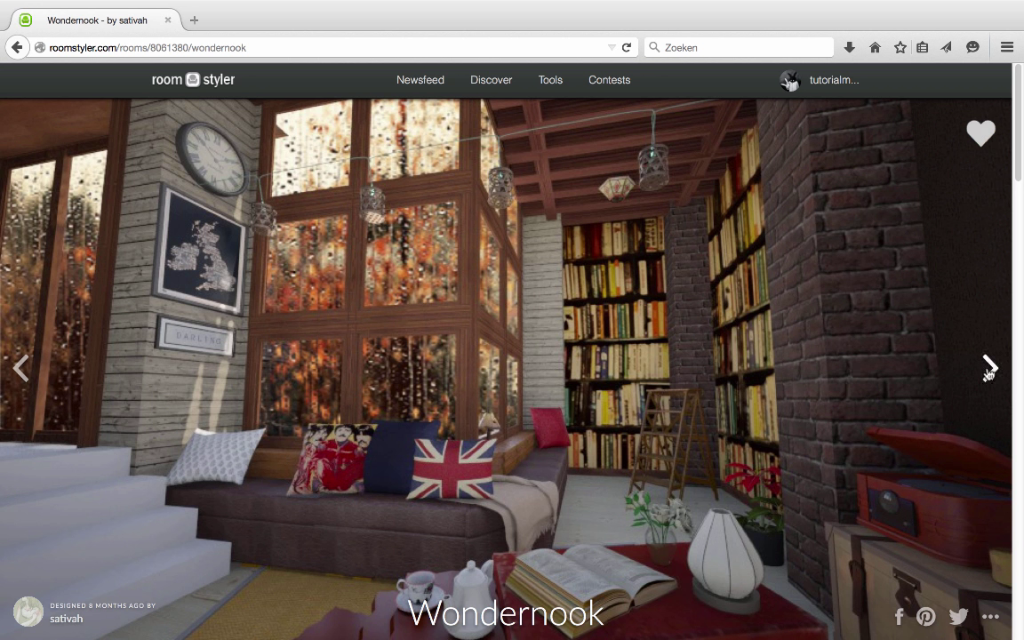
pyautogui.click(964, 370)
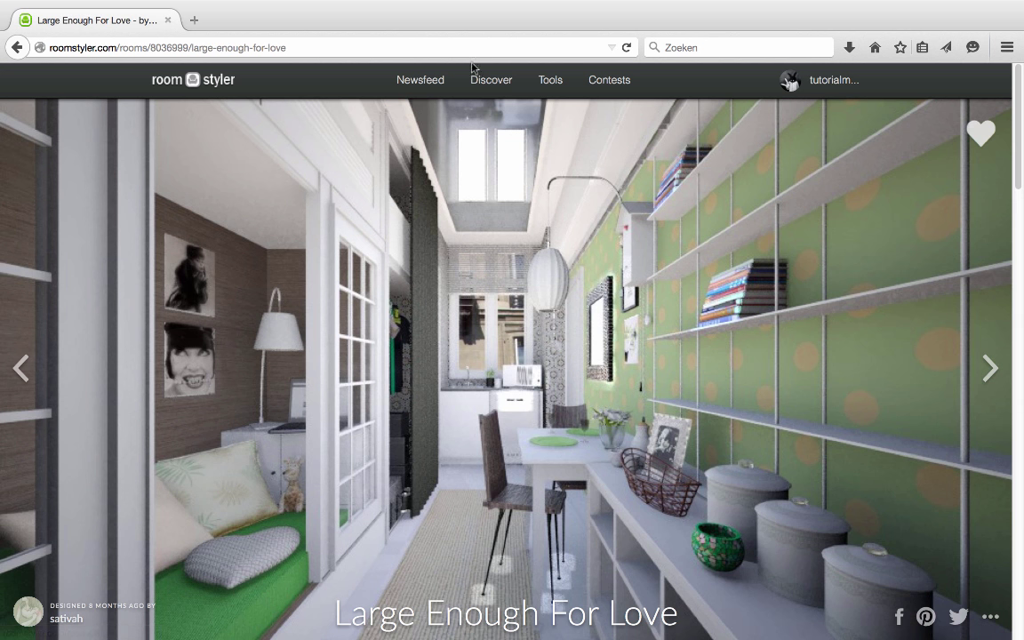
pyautogui.click(477, 77)
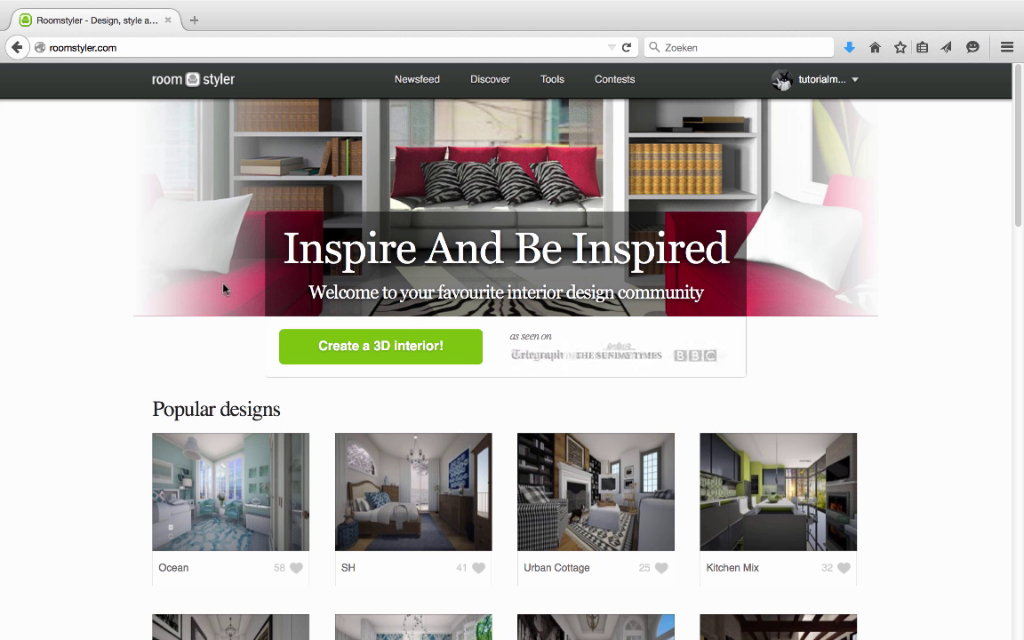
# Start a new 3D interior from scratch, then turn the camera and move it toward the plan's lower right
pyautogui.click(342, 349)
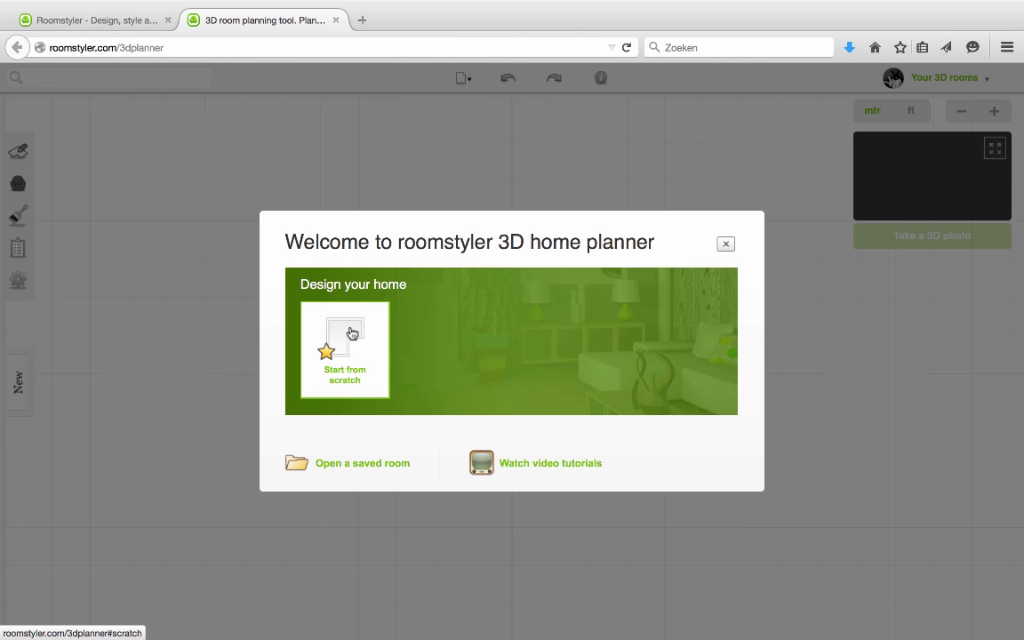
pyautogui.click(352, 331)
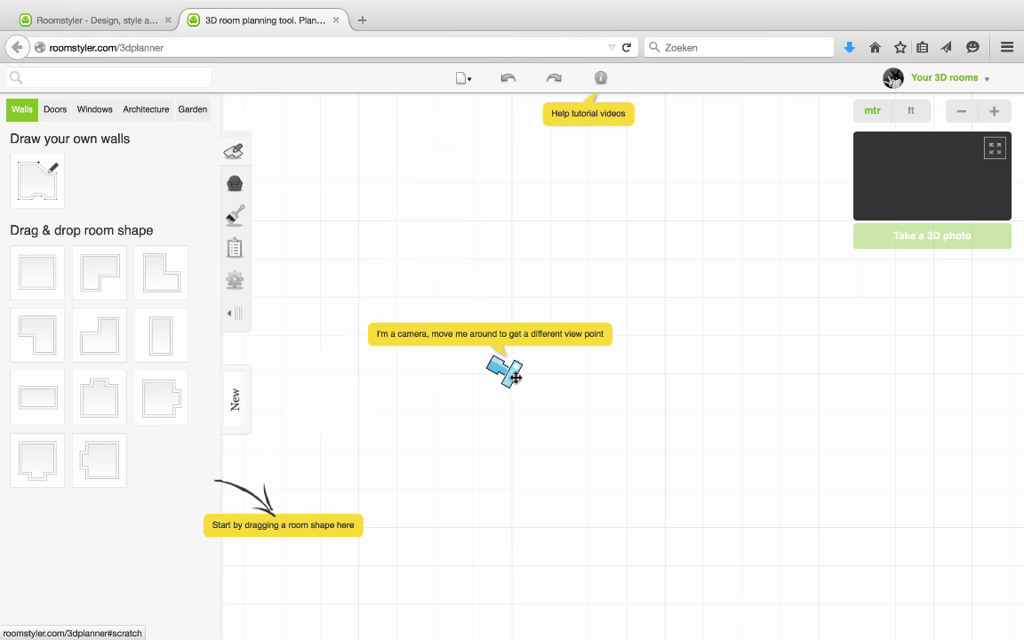
pyautogui.moveTo(515, 377); pyautogui.dragTo(498, 365)
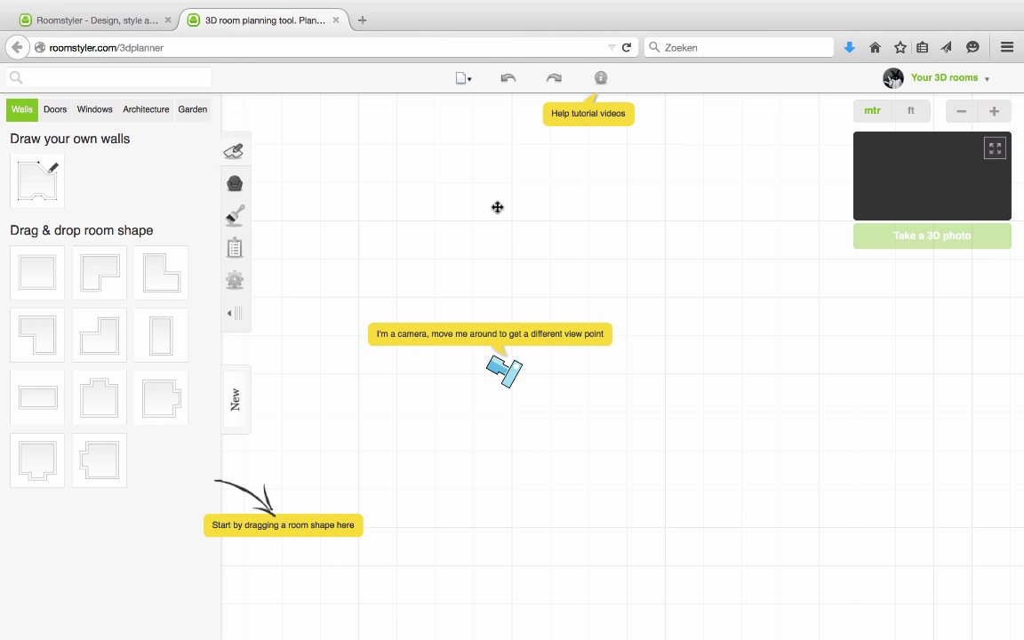
pyautogui.moveTo(516, 235); pyautogui.dragTo(804, 337)
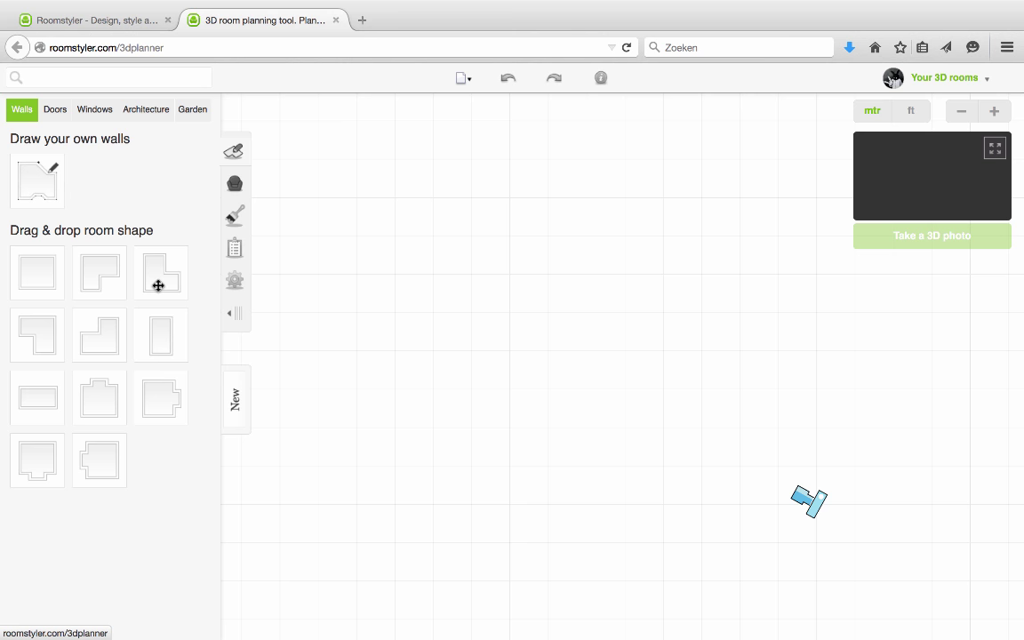
# Drop the wood-floored L-shaped room onto the plan and check its 4.50 m wall in feet and metres
pyautogui.moveTo(158, 286); pyautogui.dragTo(682, 380)
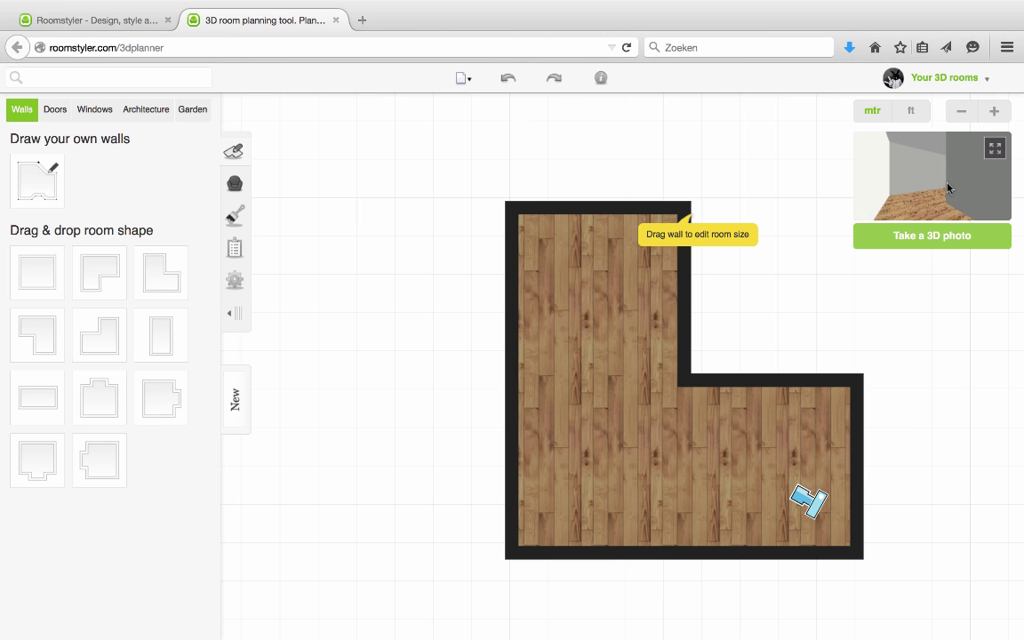
pyautogui.click(516, 397)
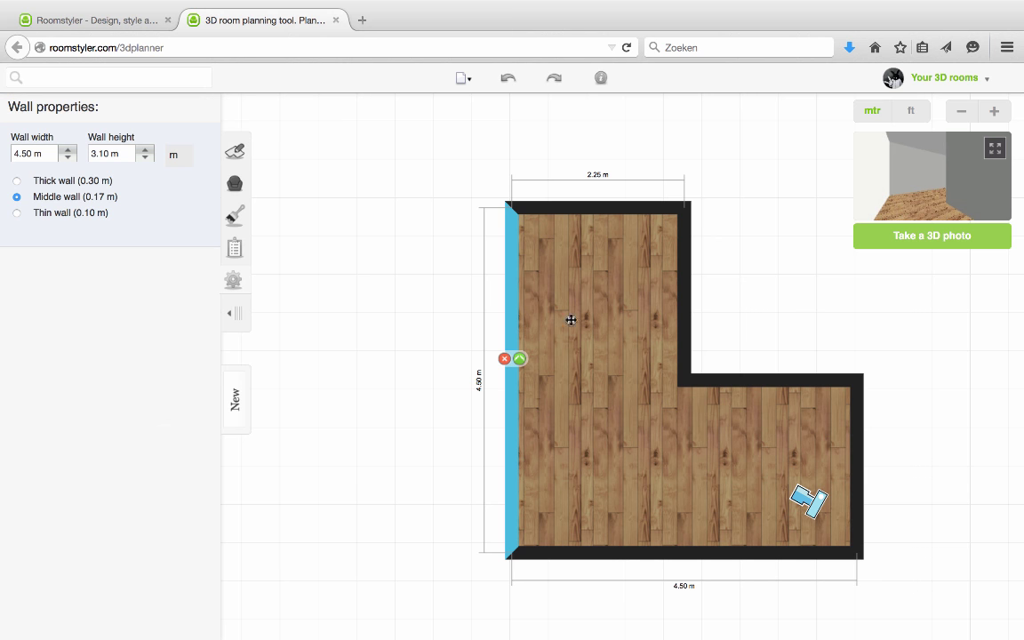
pyautogui.click(895, 114)
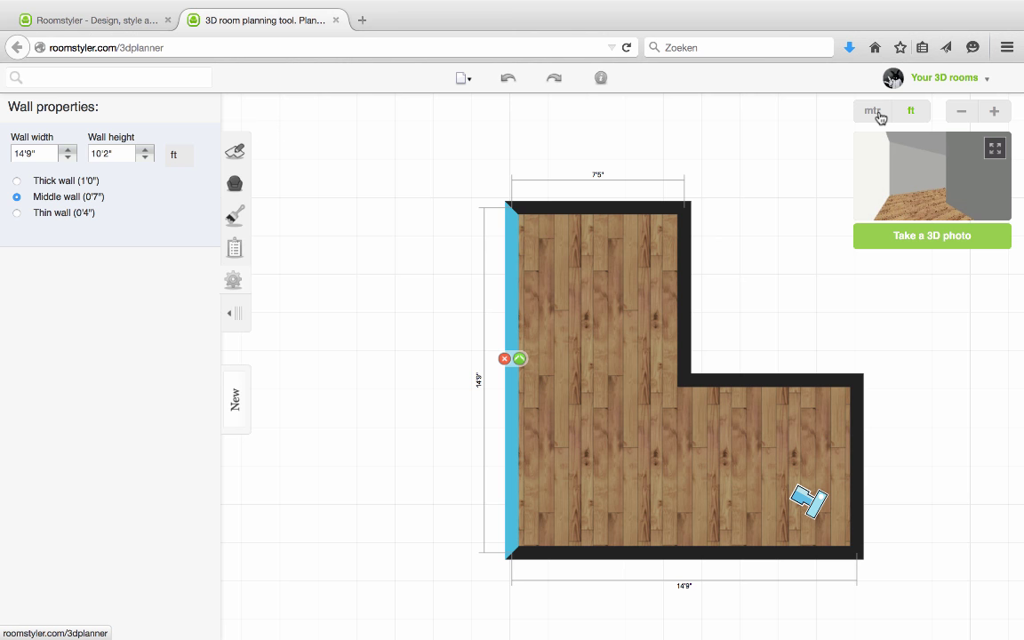
pyautogui.click(872, 112)
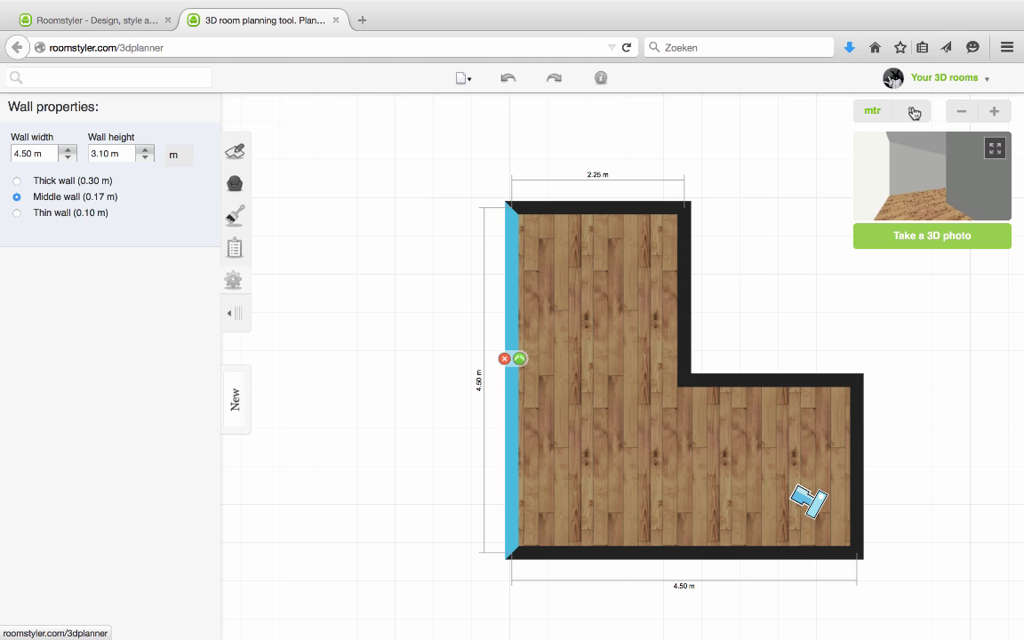
# Push the left wall out to a 6.01 m width and raise the inner step wall until the right wall is 3.00 m
pyautogui.click(965, 110)
pyautogui.click(996, 110)
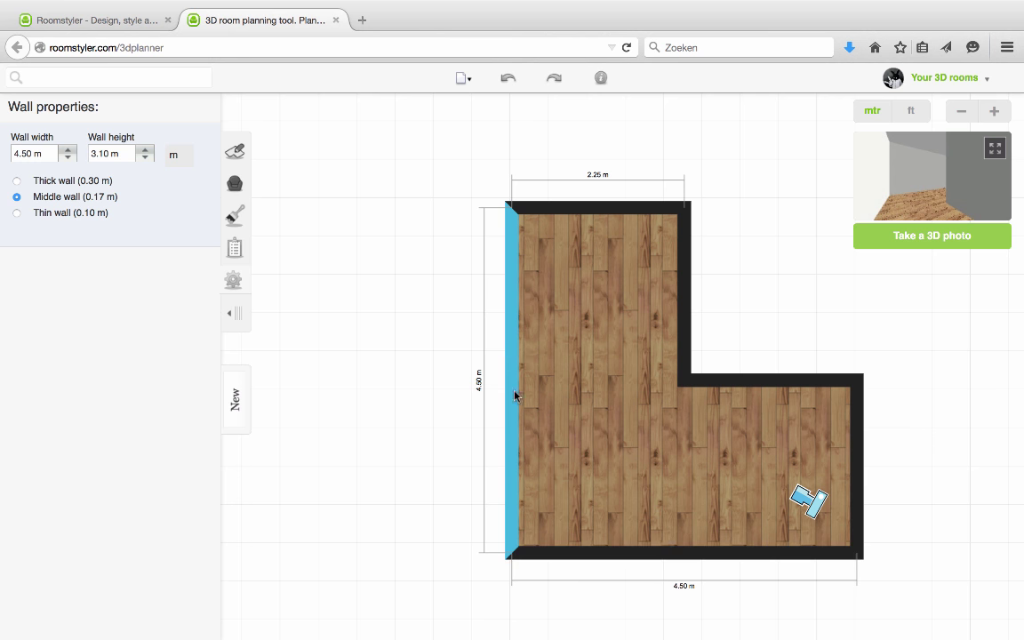
pyautogui.moveTo(513, 396); pyautogui.dragTo(397, 395)
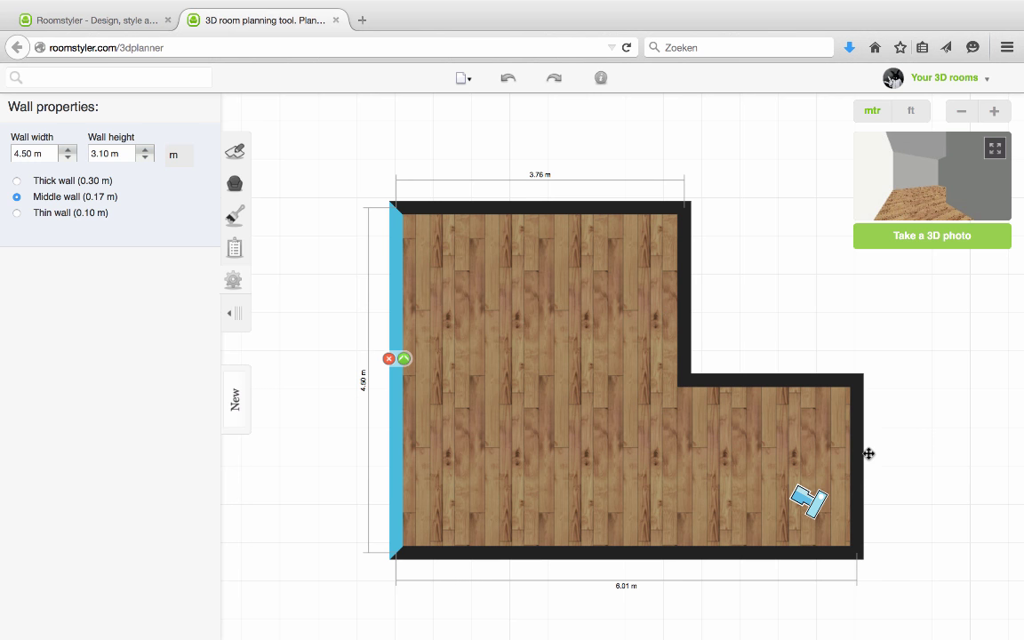
pyautogui.click(751, 385)
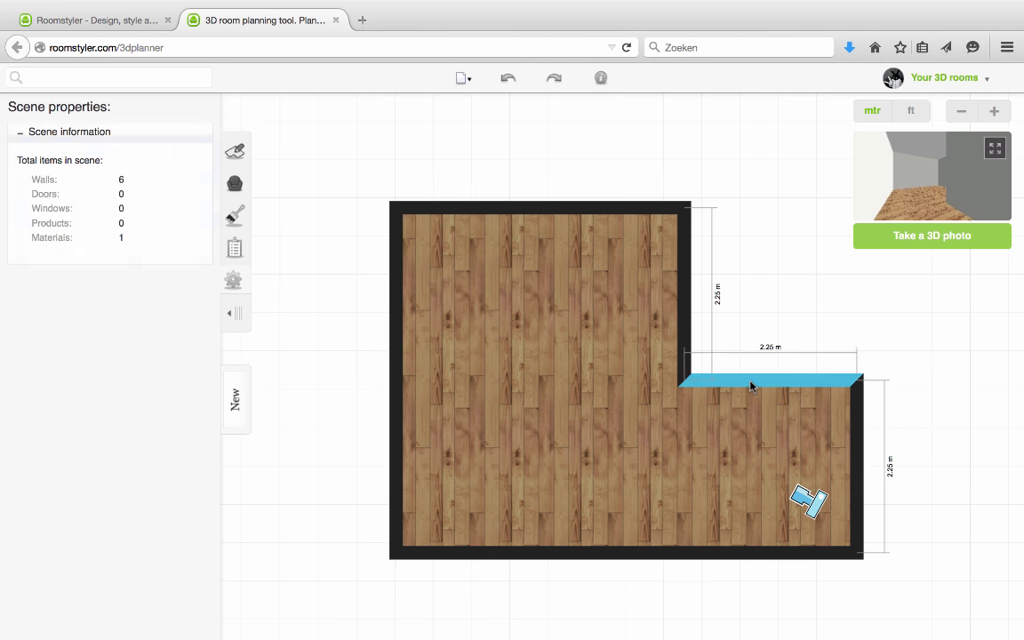
pyautogui.moveTo(750, 385); pyautogui.dragTo(747, 327)
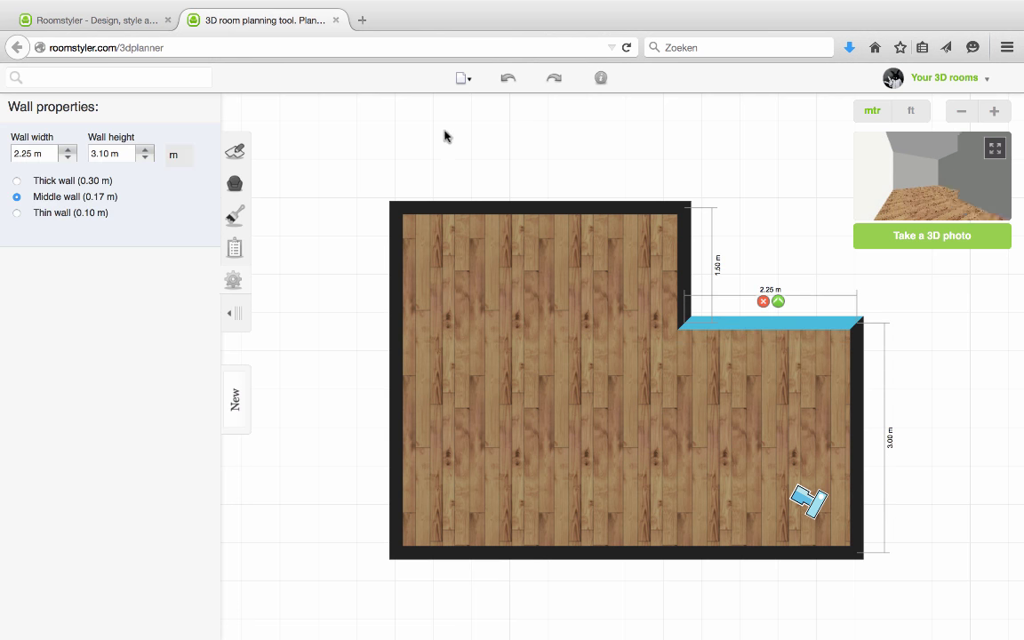
# Split the left wall and pull its lower-left corner out into a diagonal wall about 1.49 m long
pyautogui.click(393, 364)
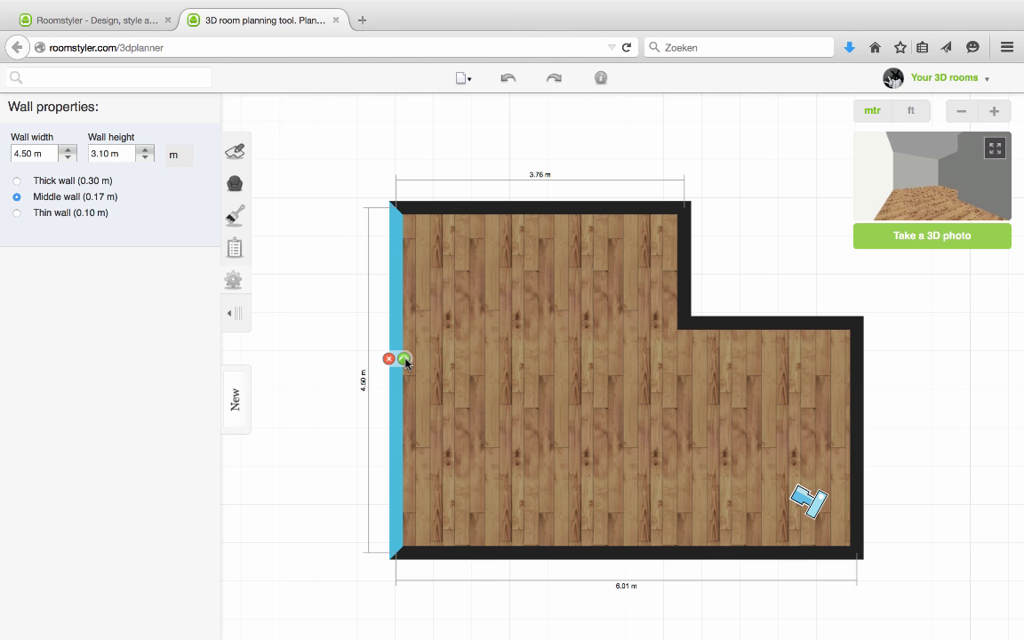
pyautogui.click(404, 359)
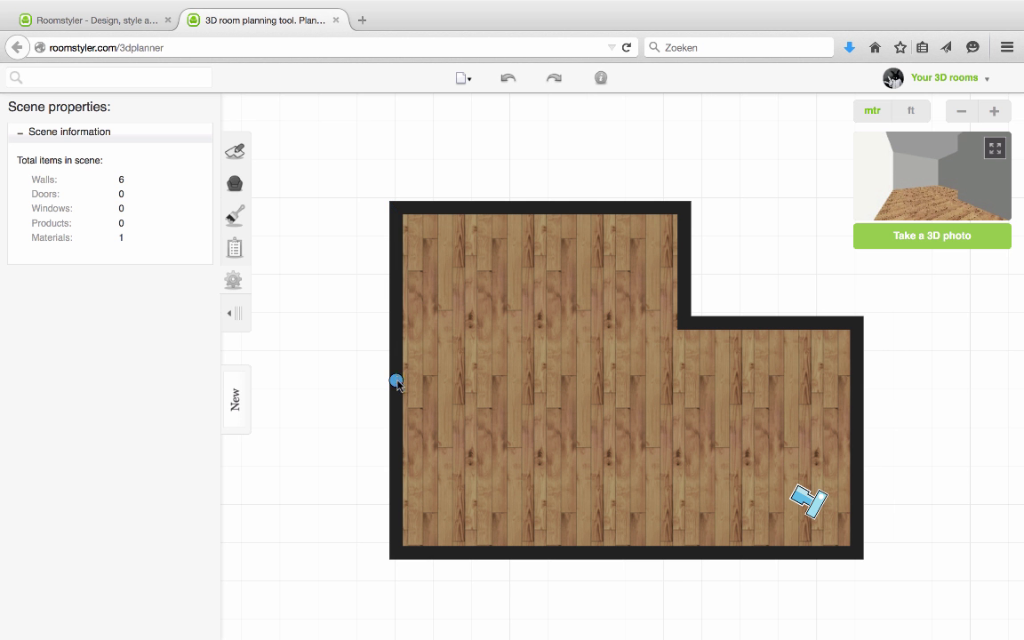
pyautogui.moveTo(396, 380)
pyautogui.mouseDown()
pyautogui.moveTo(371, 373)
pyautogui.moveTo(396, 380)
pyautogui.mouseUp()
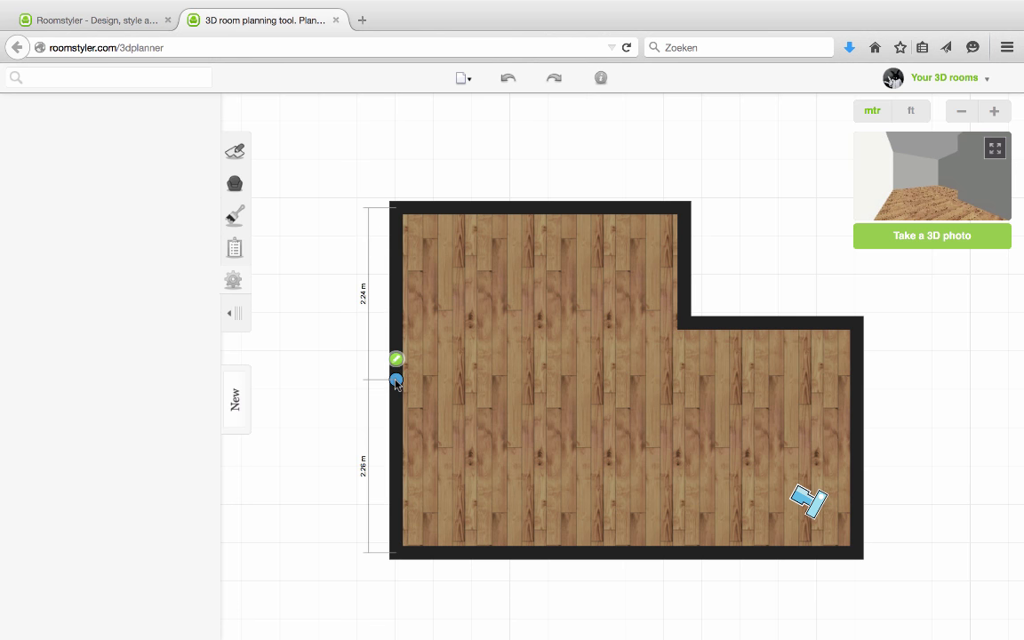
pyautogui.click(397, 462)
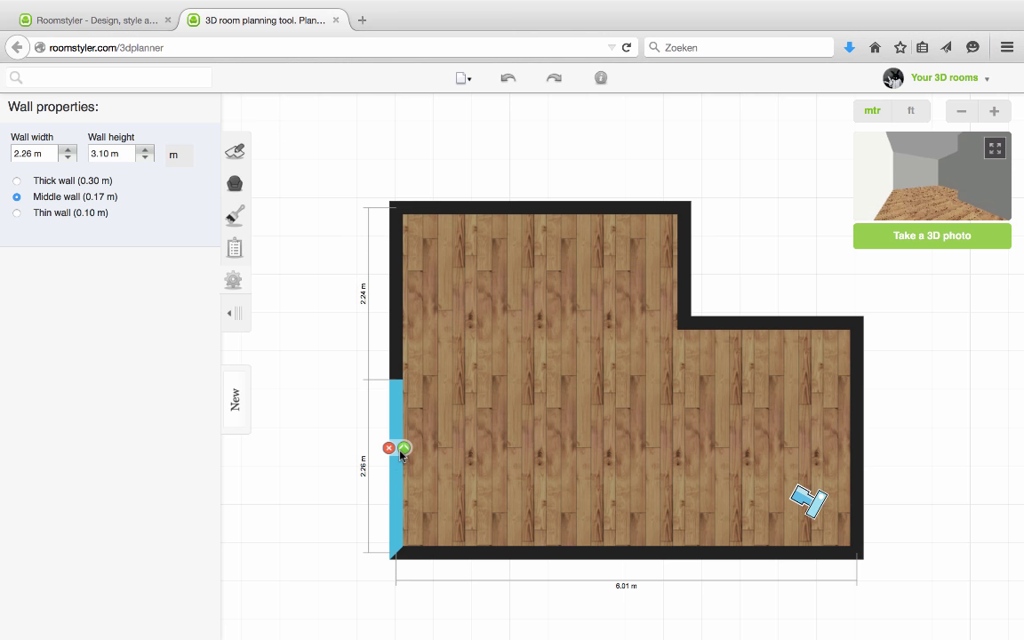
pyautogui.click(406, 457)
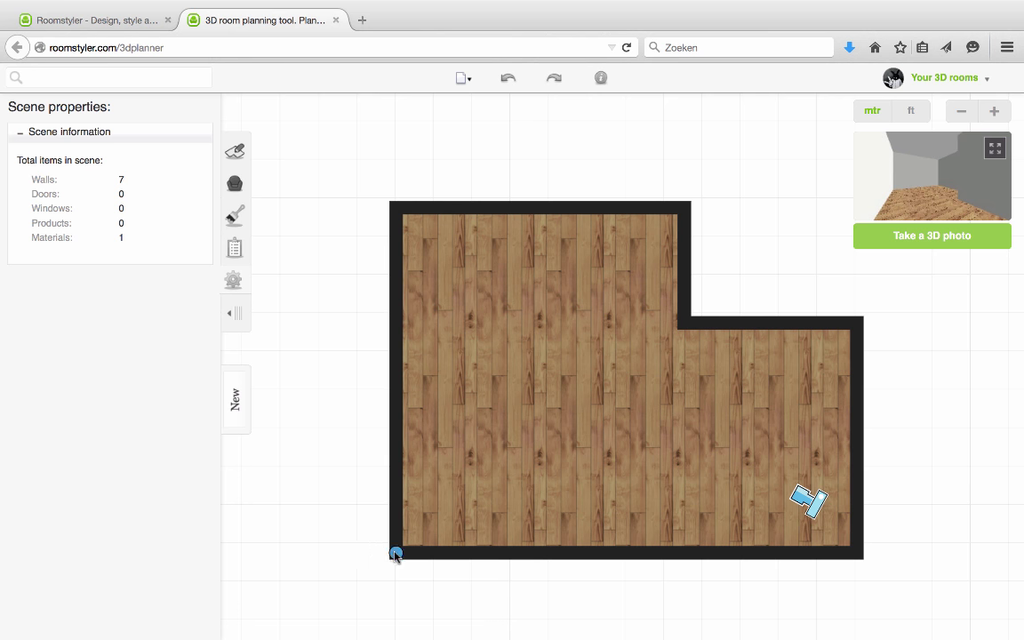
pyautogui.moveTo(396, 554); pyautogui.dragTo(322, 554)
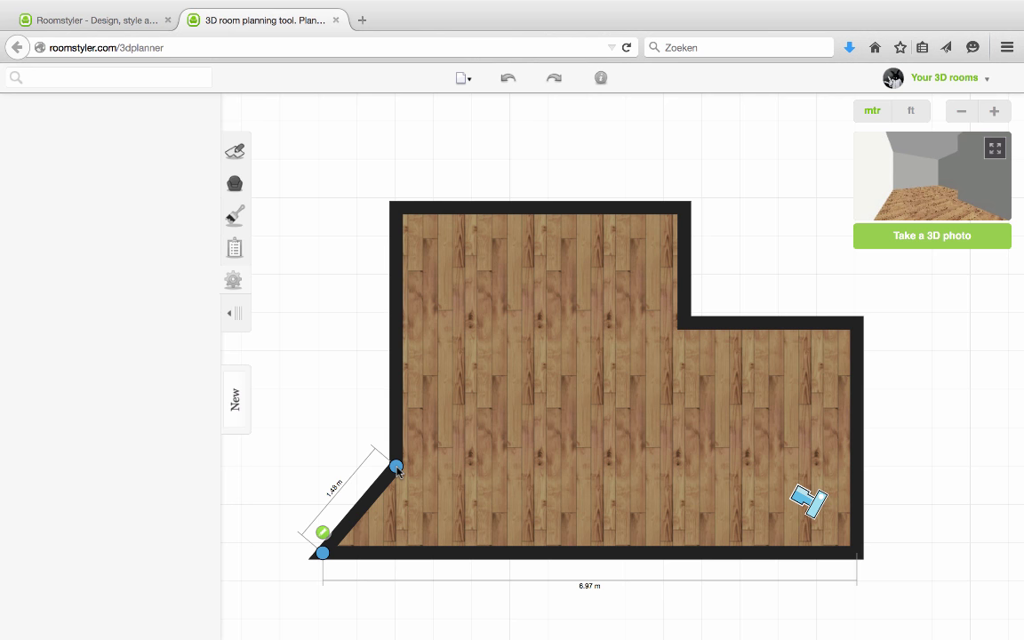
pyautogui.moveTo(397, 466); pyautogui.dragTo(320, 455)
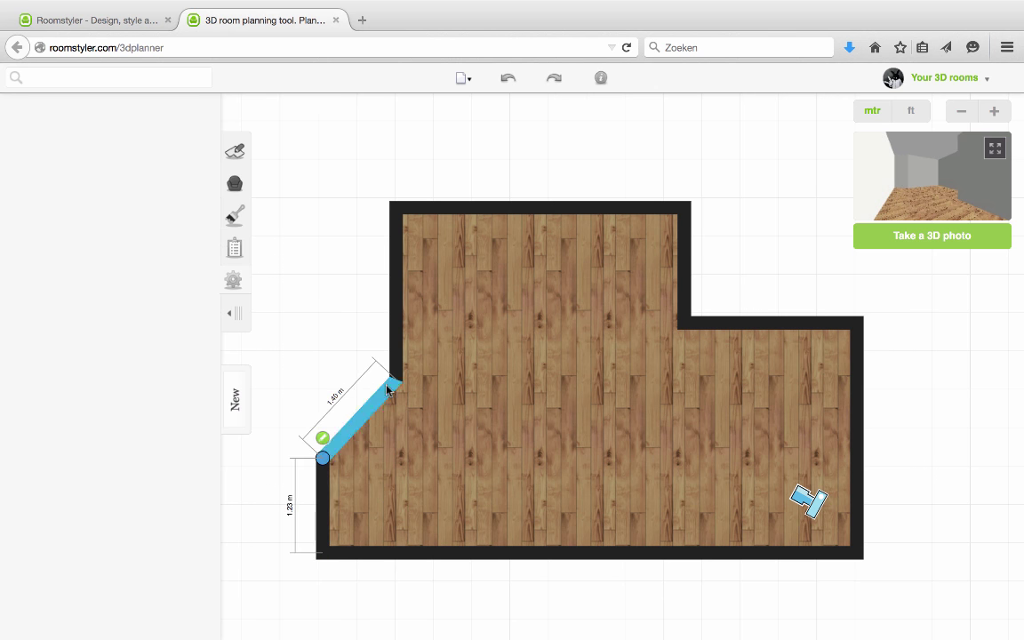
pyautogui.moveTo(396, 379); pyautogui.dragTo(397, 372)
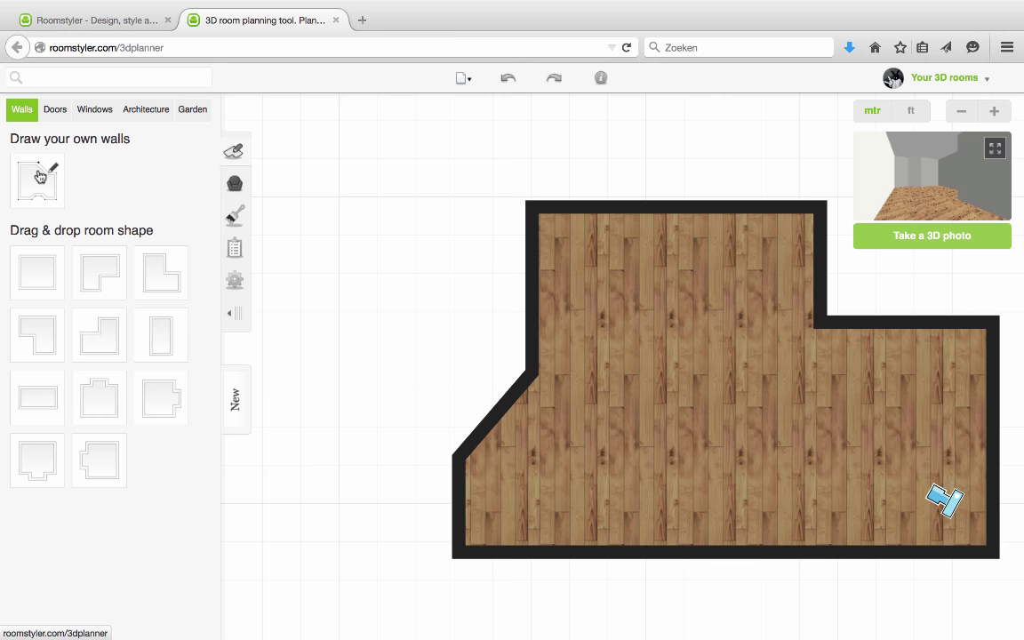
# Draw a second room from the angled corner: 1.72 m up-left, 2.16 m up, closing at the top corner
pyautogui.click(40, 176)
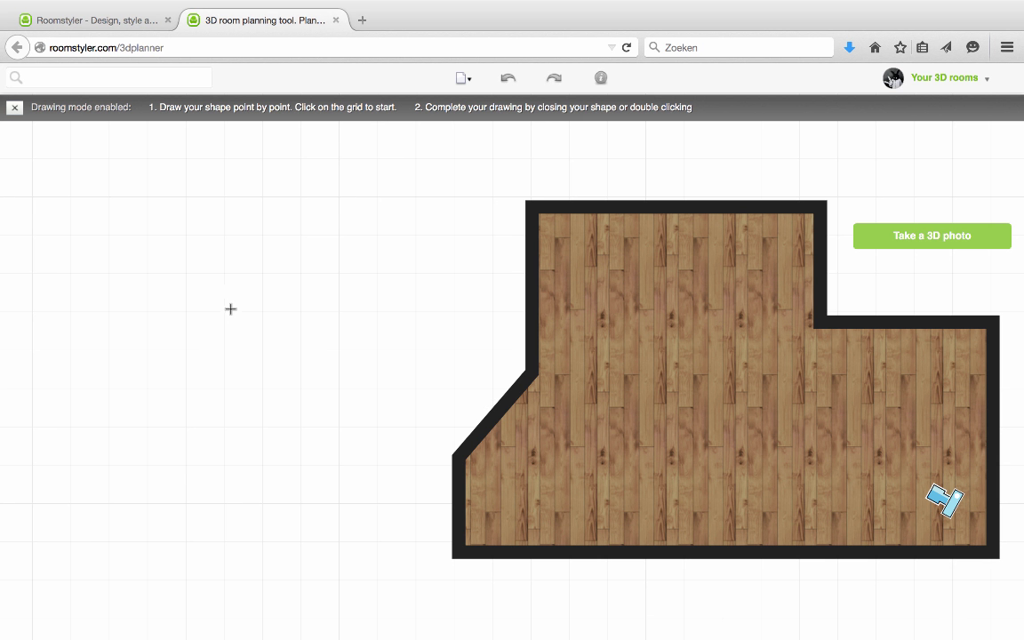
pyautogui.click(459, 458)
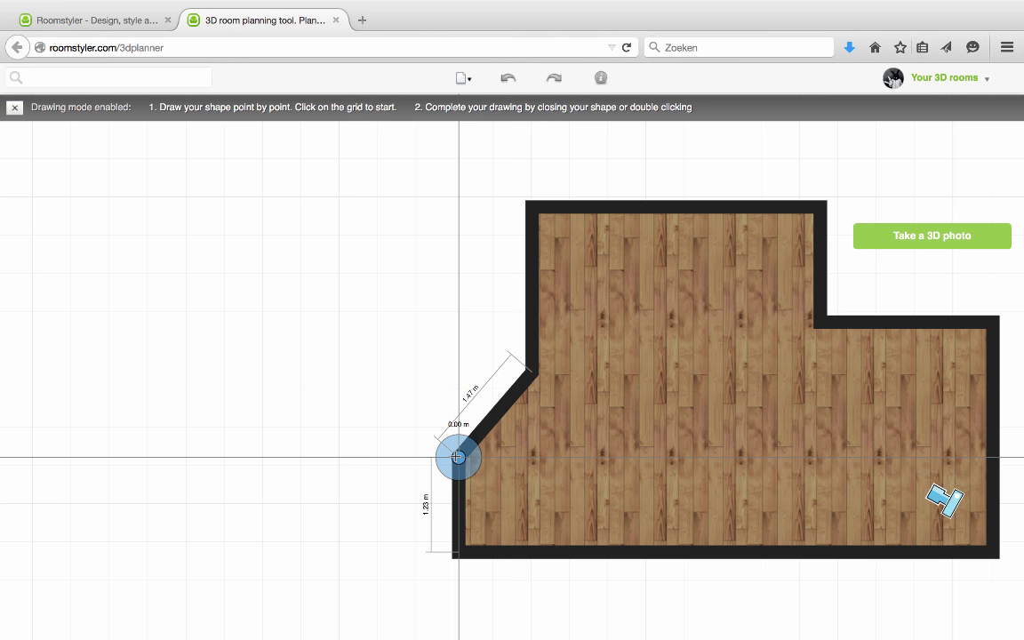
pyautogui.click(357, 372)
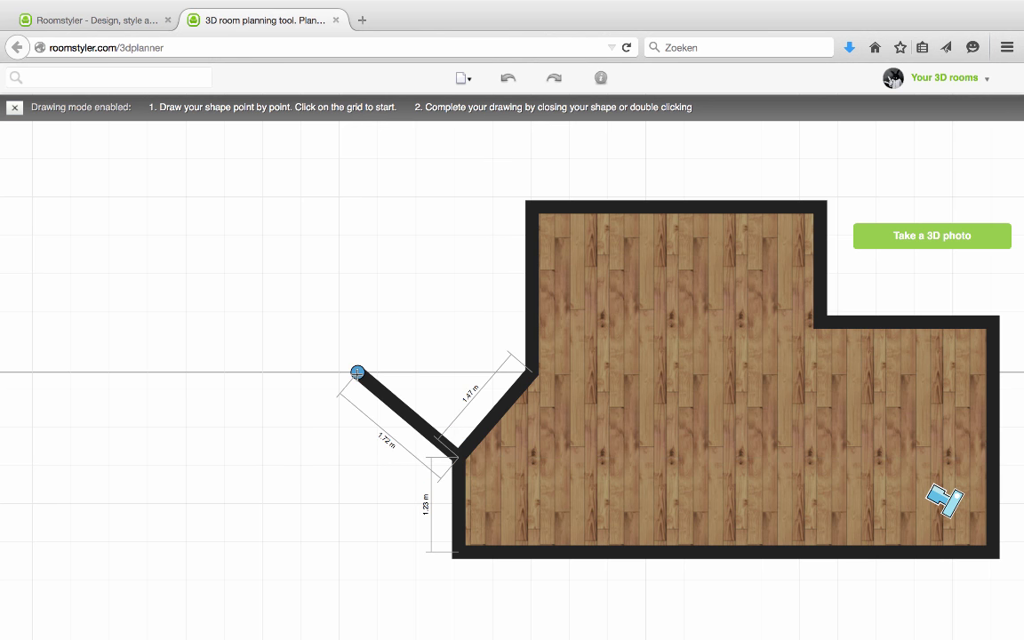
pyautogui.click(357, 206)
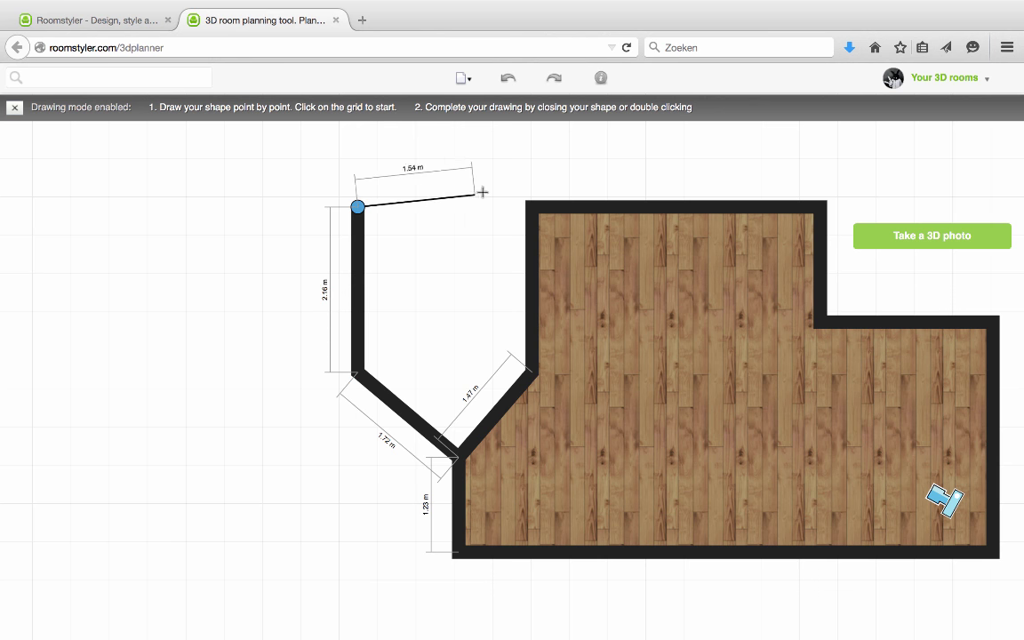
pyautogui.click(532, 208)
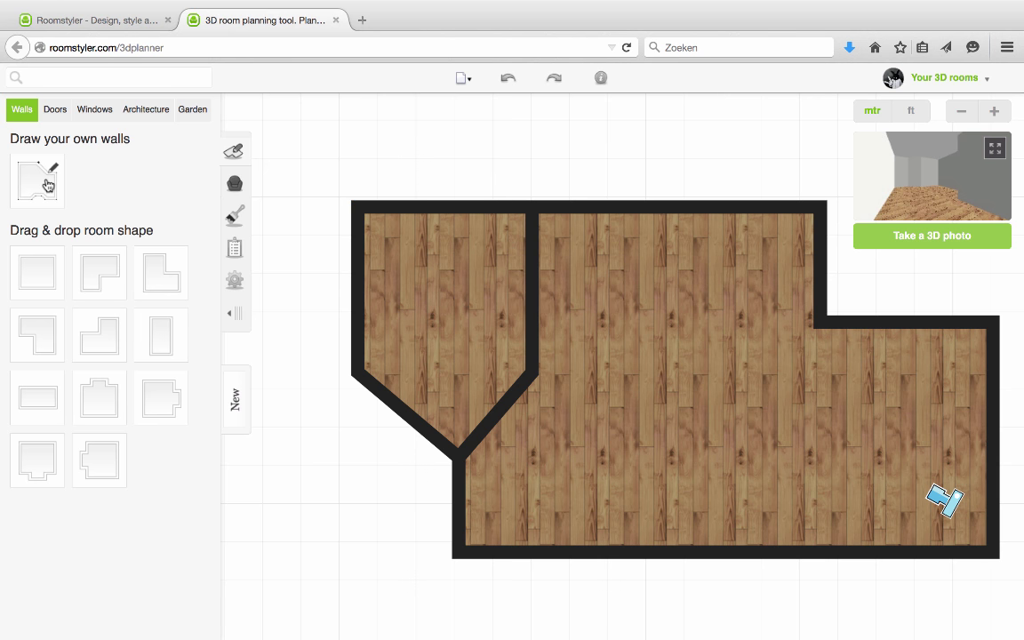
# Make the vertical dividing wall 2.50 m high and thin
pyautogui.moveTo(566, 126); pyautogui.dragTo(521, 123)
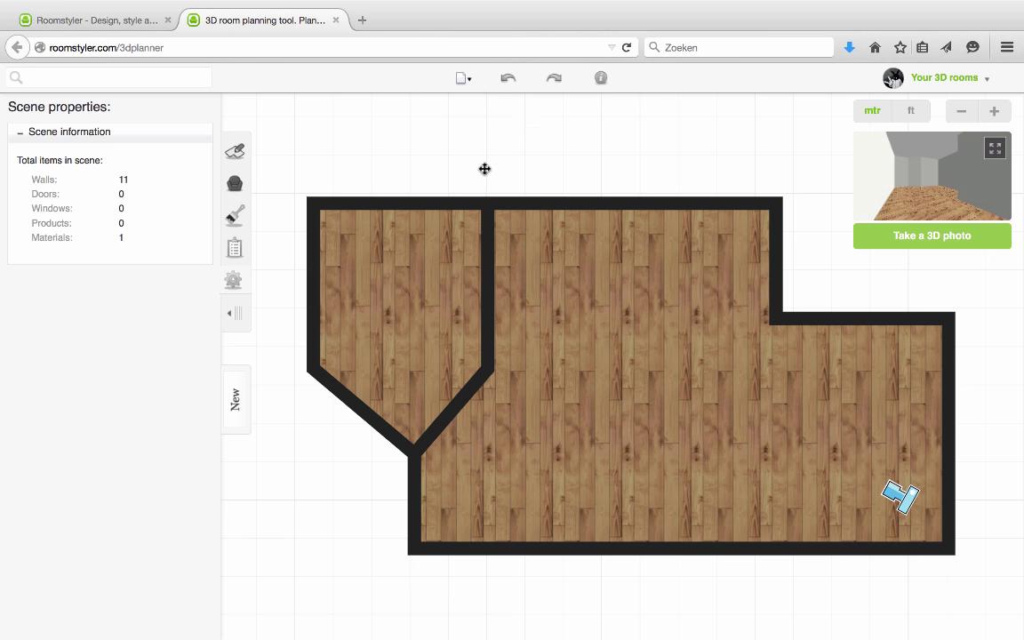
pyautogui.click(486, 265)
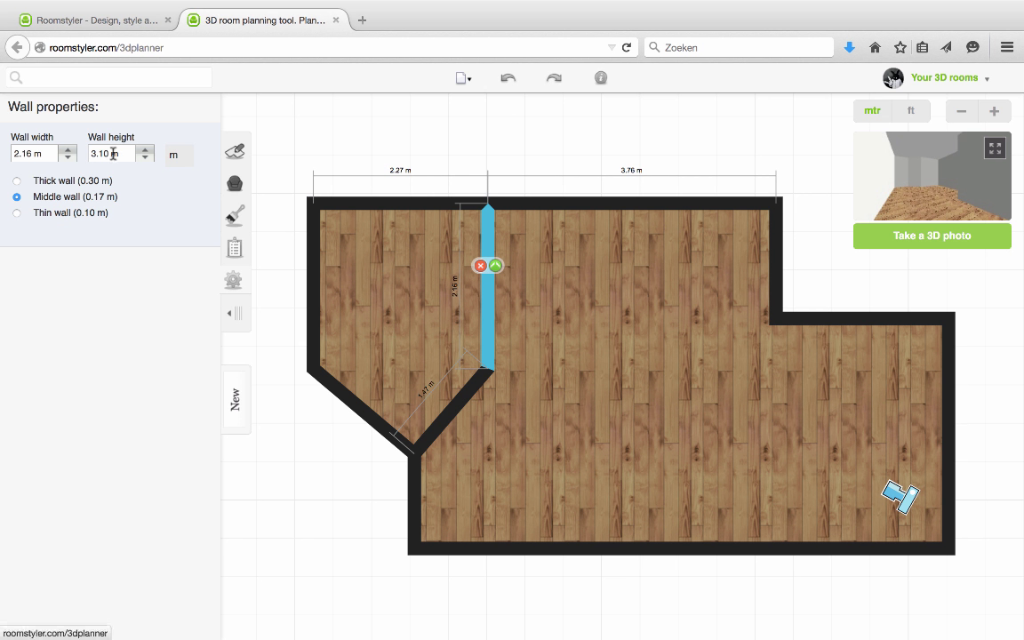
pyautogui.moveTo(109, 154); pyautogui.dragTo(88, 153)
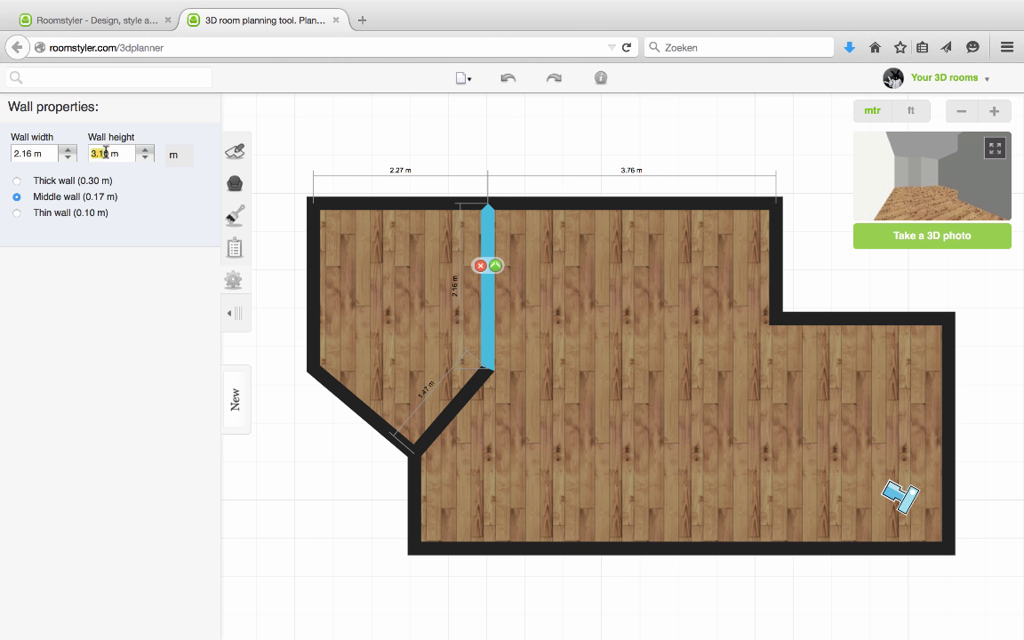
pyautogui.write('2.5m')
pyautogui.press('Return')
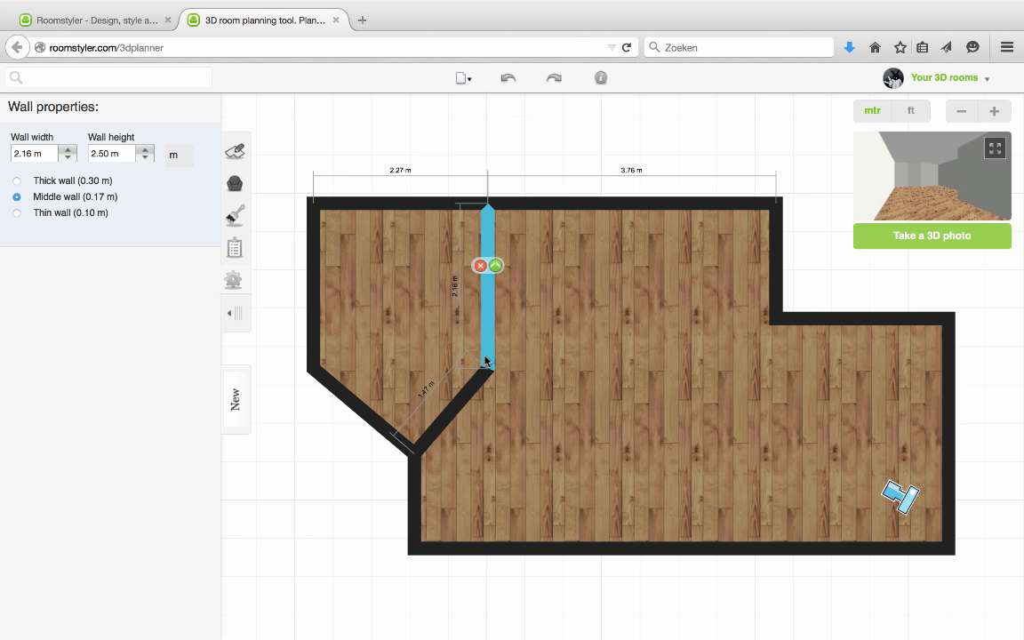
pyautogui.click(43, 215)
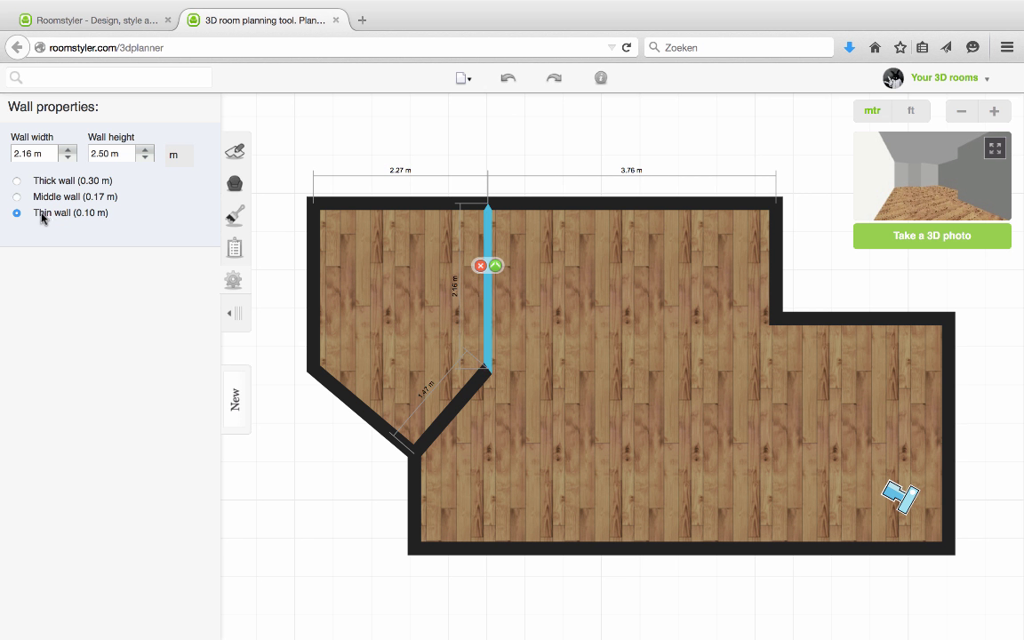
# Make the angled dividing wall thin as well
pyautogui.click(450, 417)
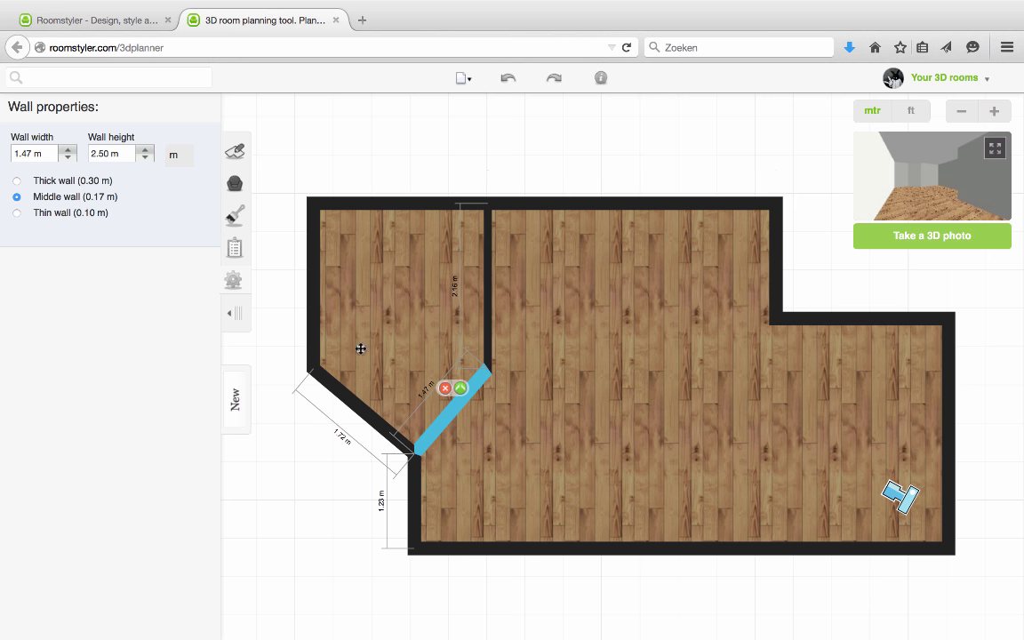
pyautogui.click(40, 213)
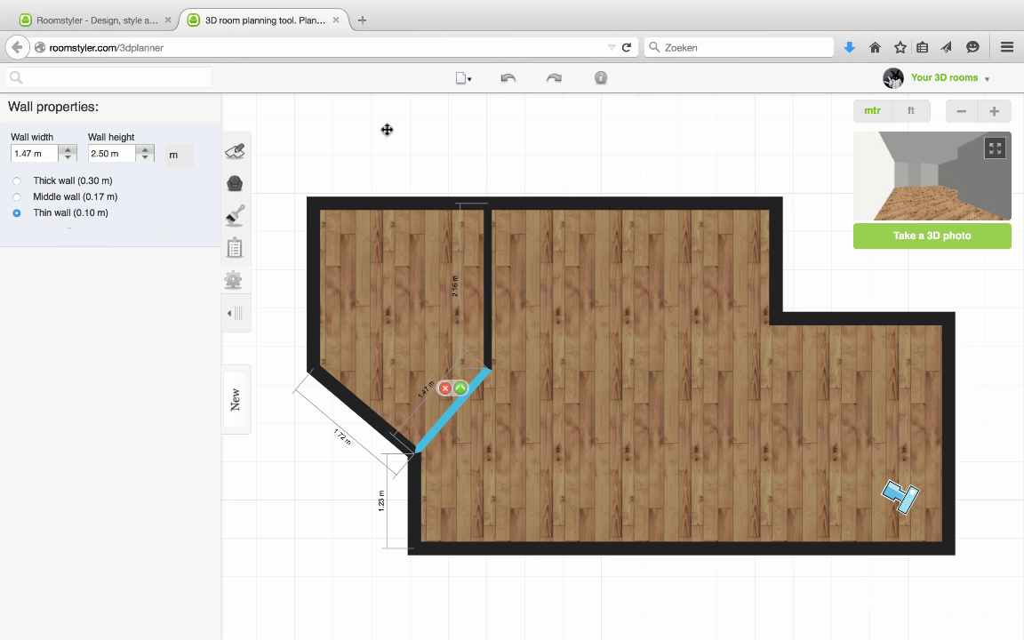
pyautogui.click(571, 256)
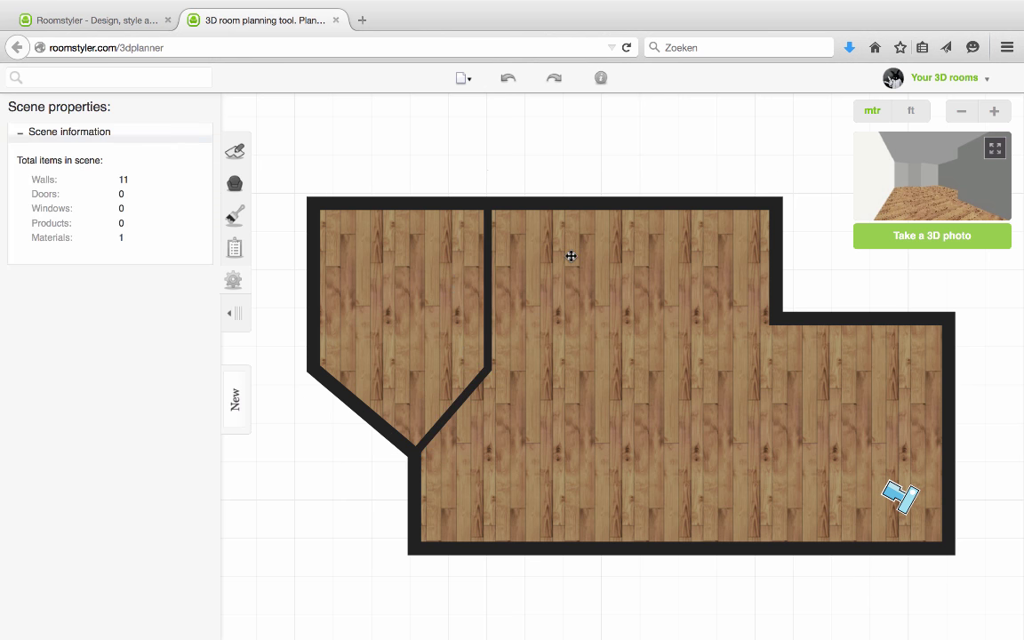
# Drag an Opening from the Doors catalogue onto the vertical wall between the rooms
pyautogui.click(237, 154)
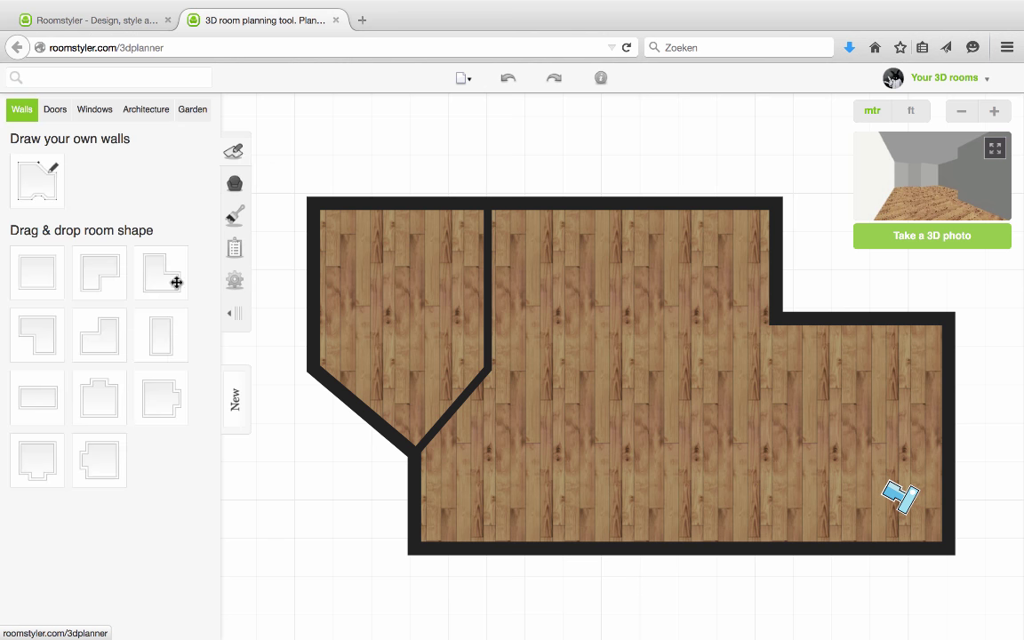
pyautogui.click(55, 112)
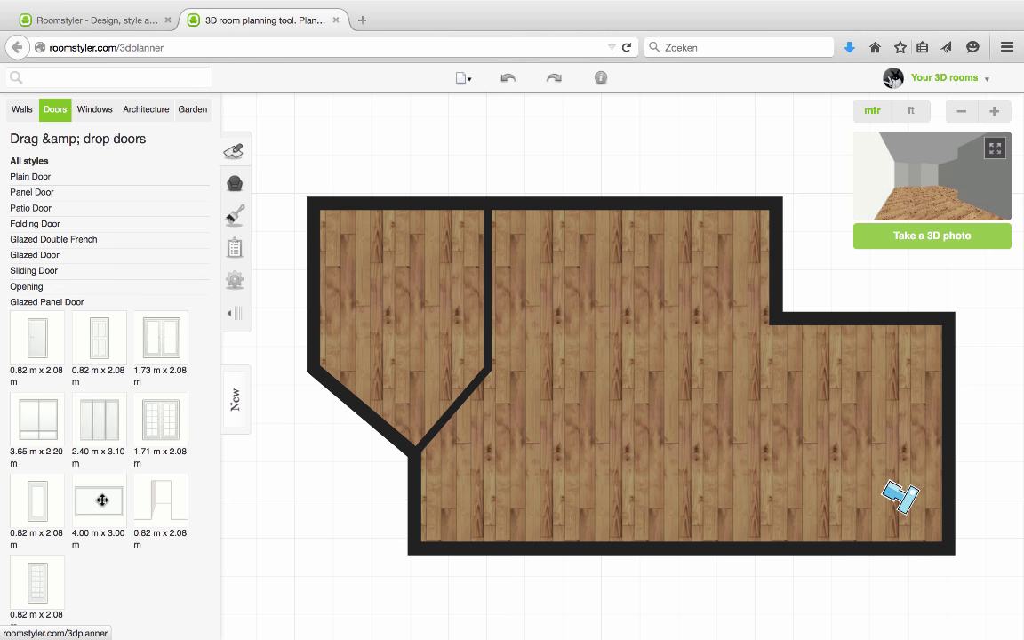
pyautogui.moveTo(160, 504); pyautogui.dragTo(490, 320)
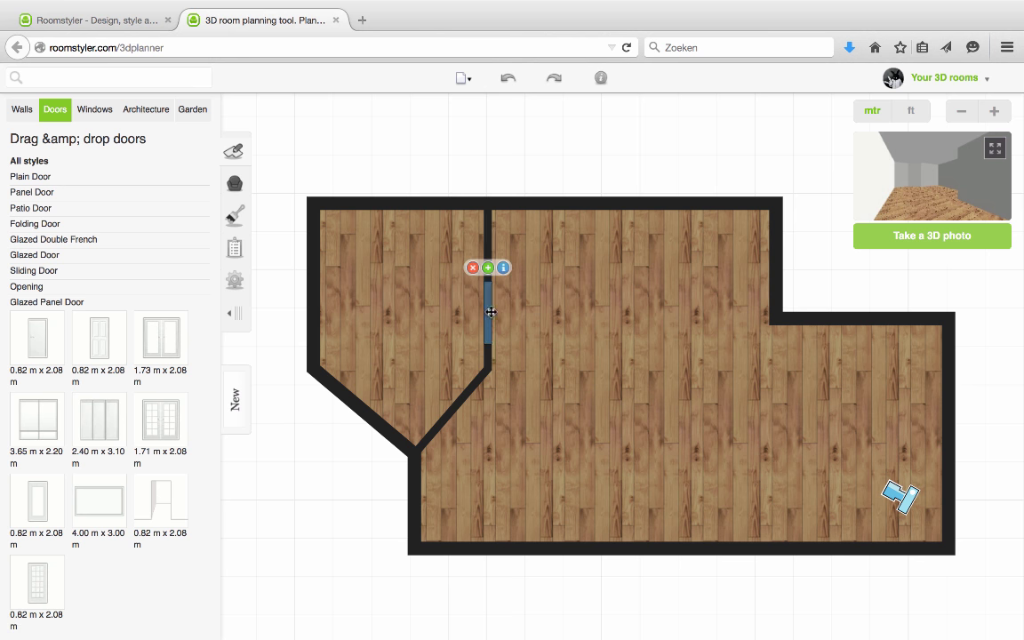
# Set the opening's height to 2.50 m and width to 2.00 m in Door properties
pyautogui.click(488, 315)
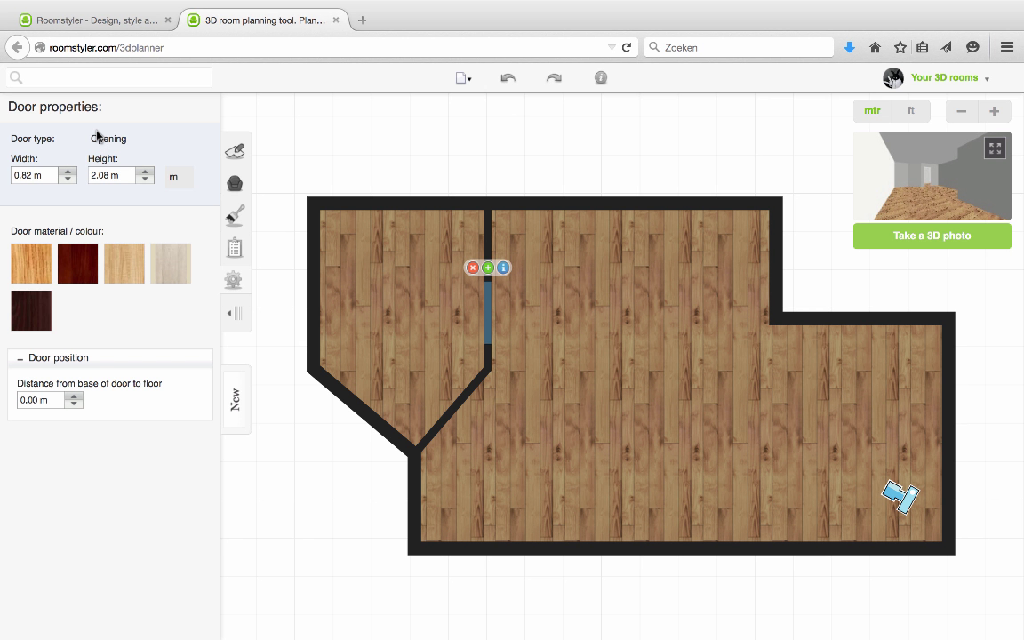
pyautogui.click(101, 175)
pyautogui.write('2.5')
pyautogui.press('Return')
pyautogui.doubleClick(31, 174)
pyautogui.write('2')
pyautogui.press('Return')
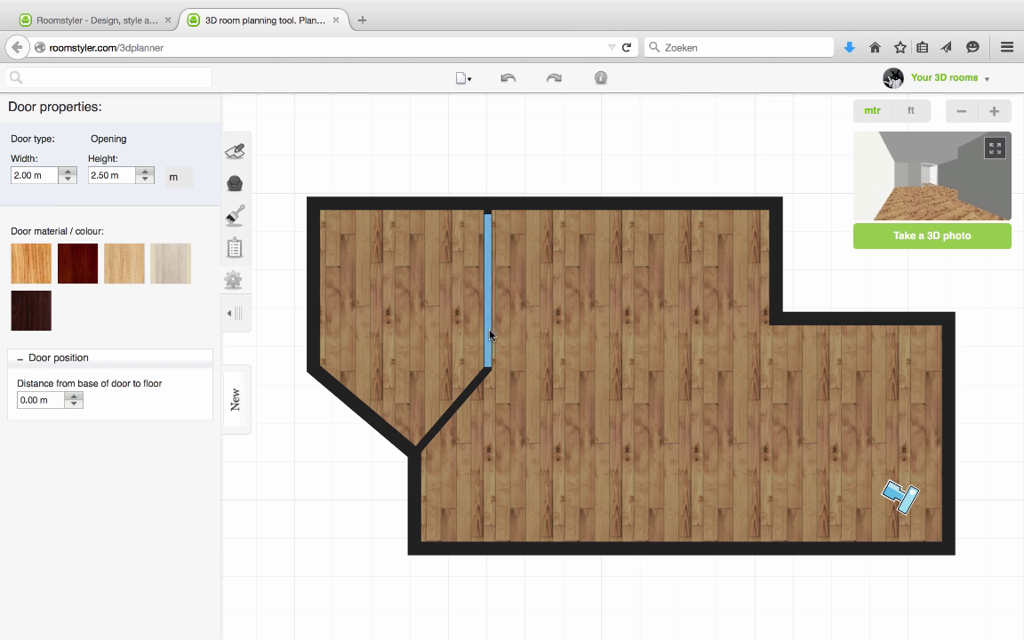
pyautogui.click(491, 322)
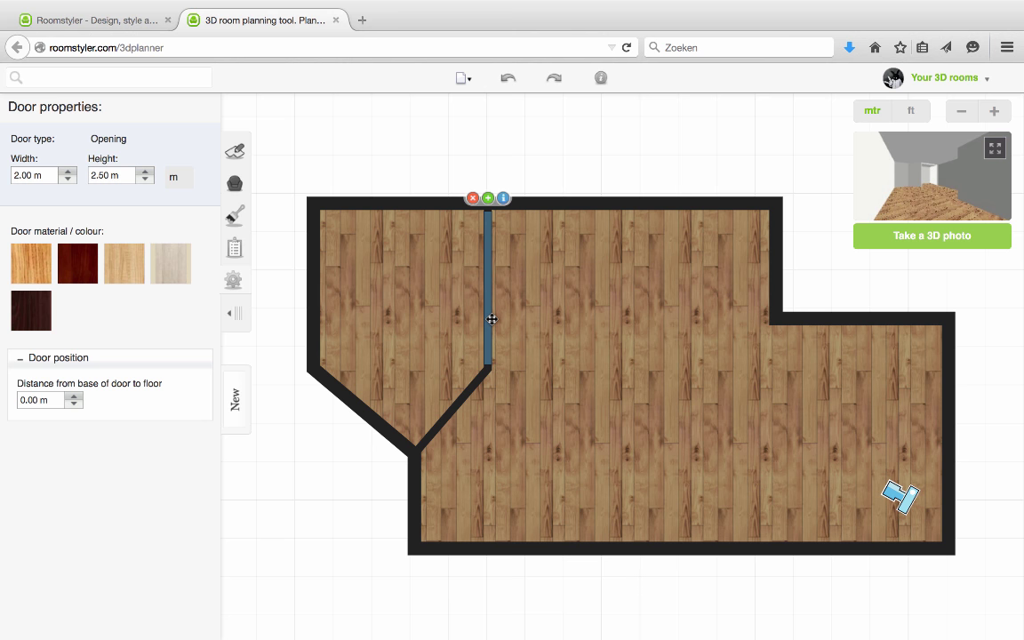
pyautogui.click(566, 167)
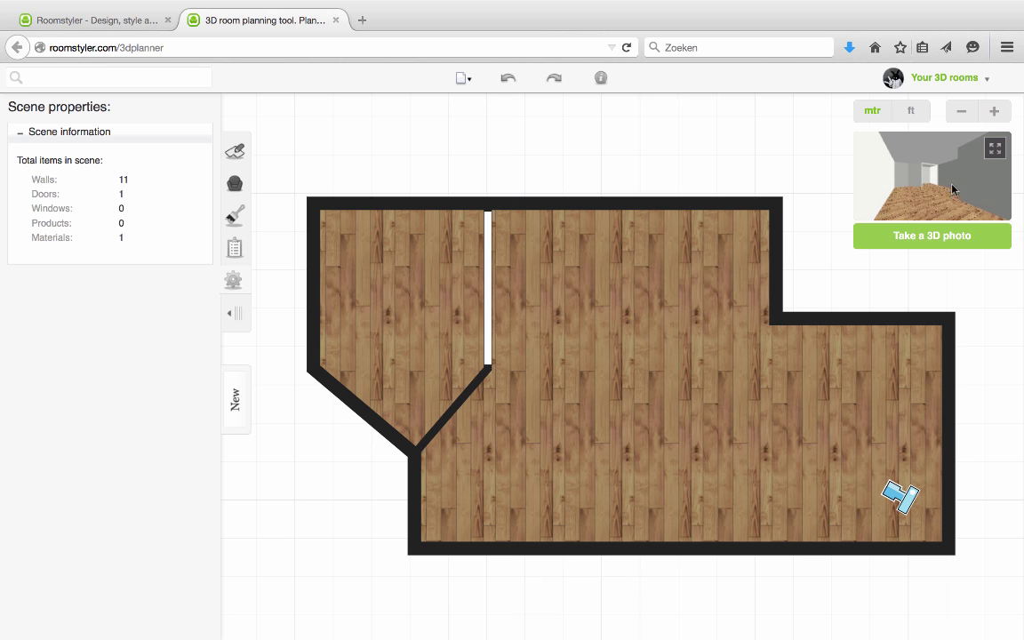
pyautogui.click(994, 148)
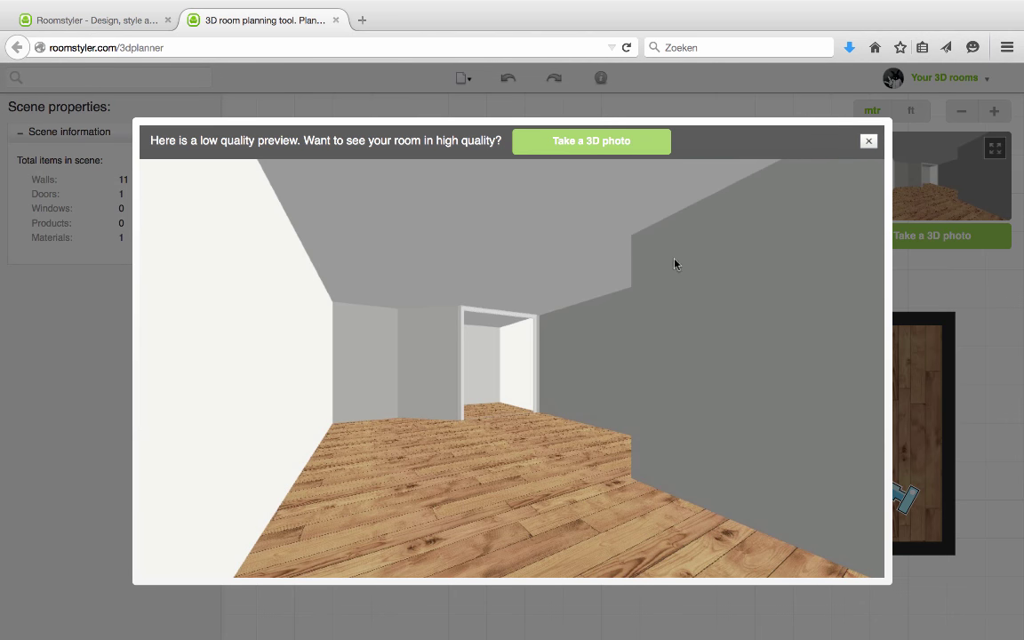
pyautogui.click(868, 142)
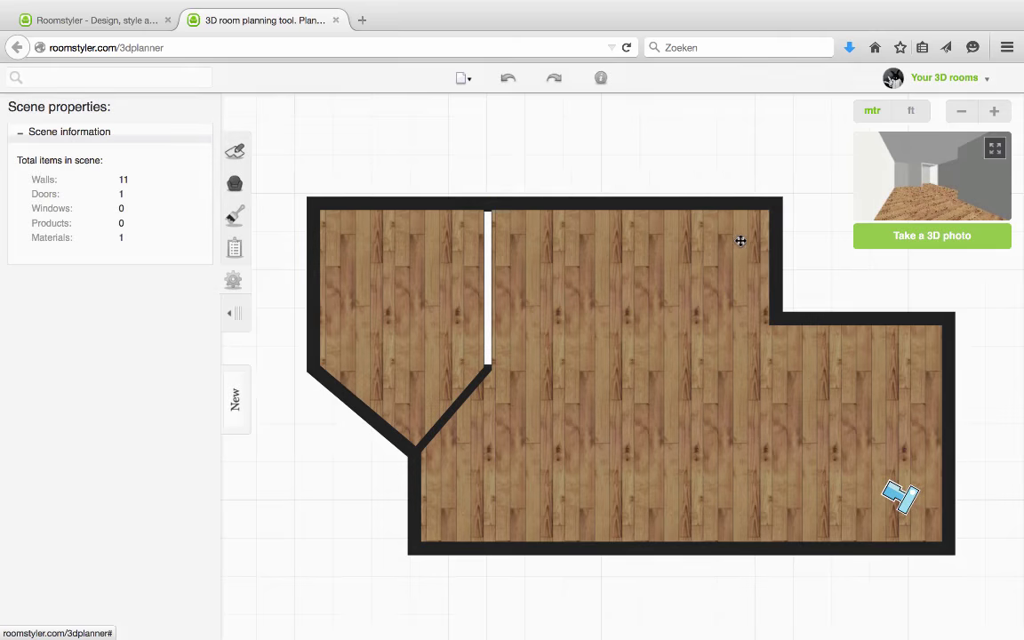